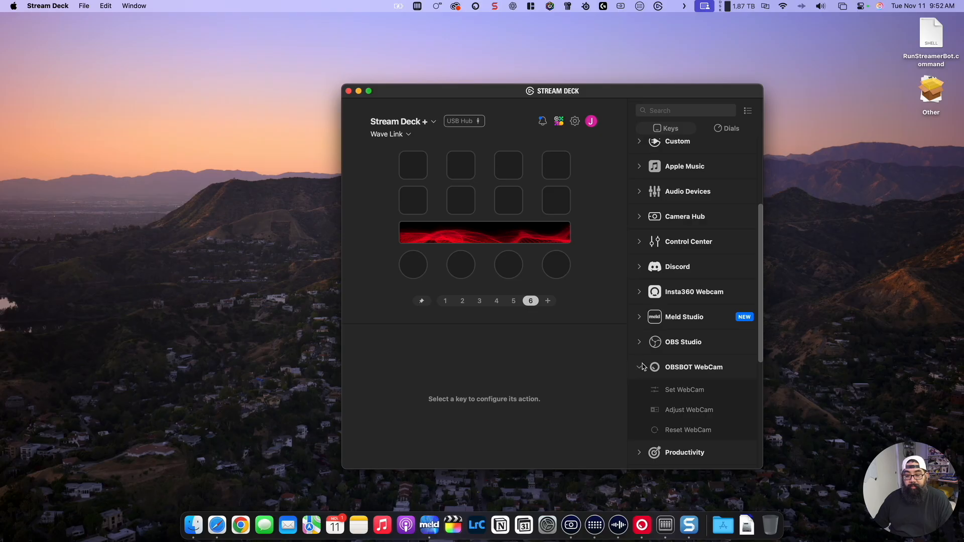
Step: Search the Elgato Marketplace for "obsbot" and open the OBSBOT WebCam plugin in Stream Deck
click(642, 367)
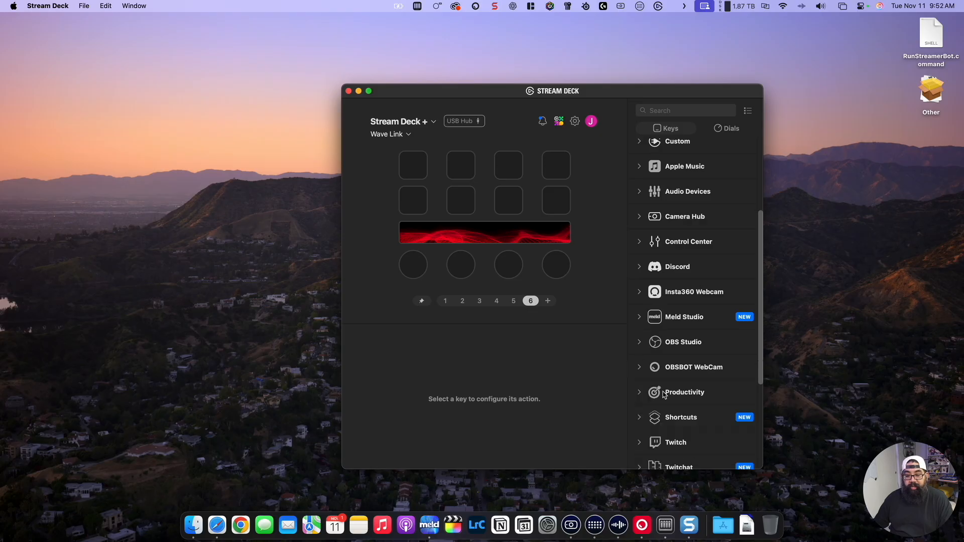
click(559, 121)
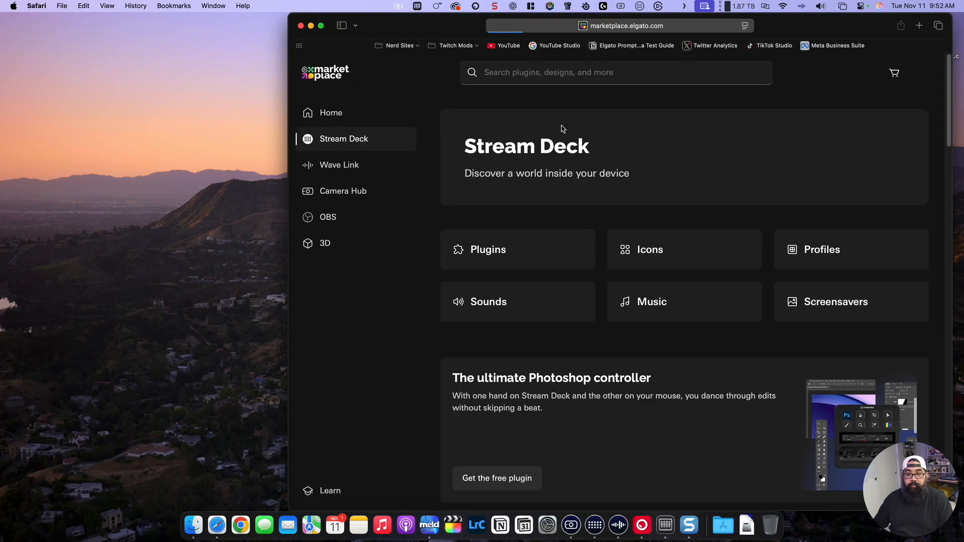
click(550, 77)
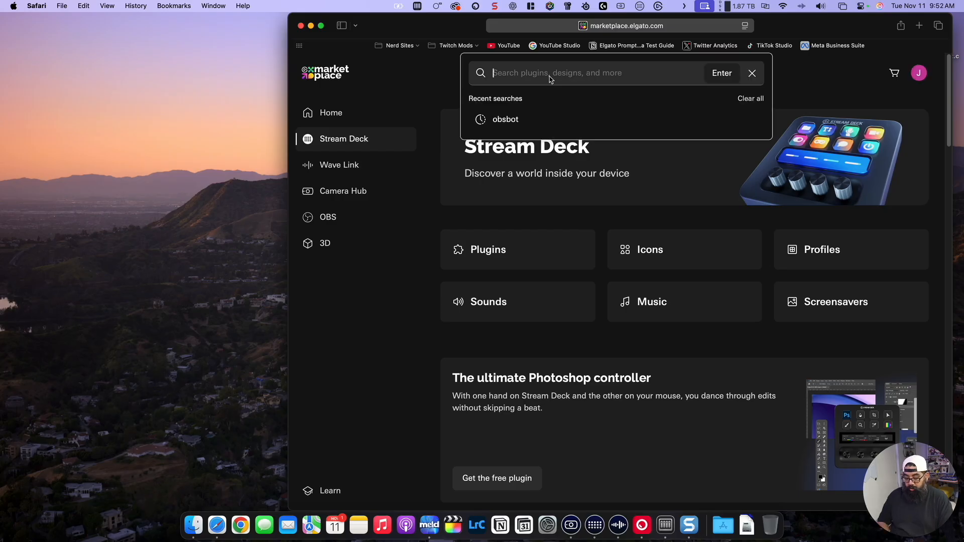
text(obsb)
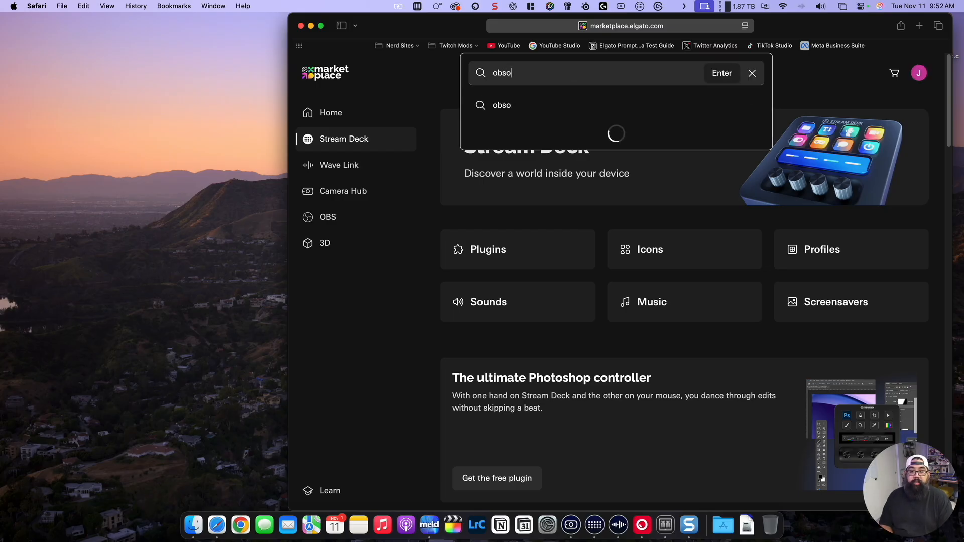
text(ot)
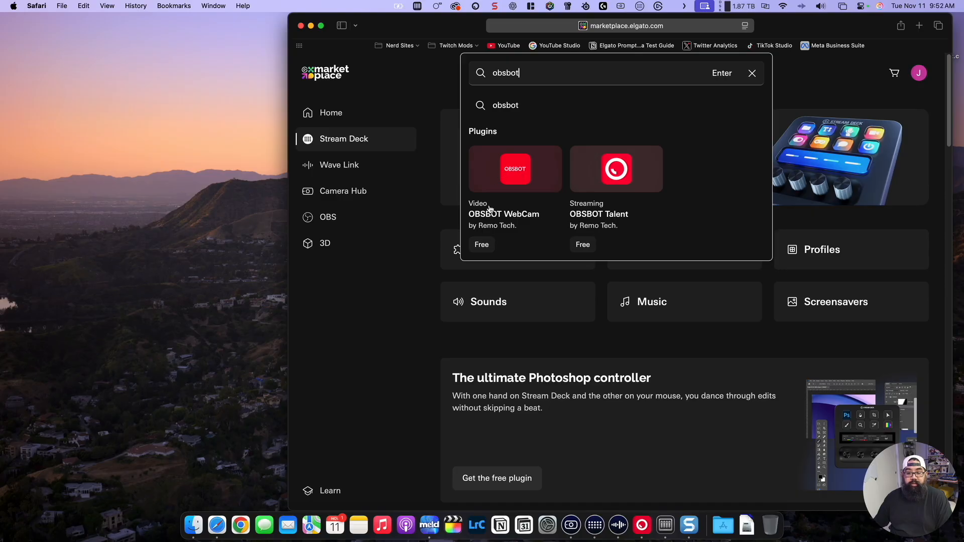
click(524, 178)
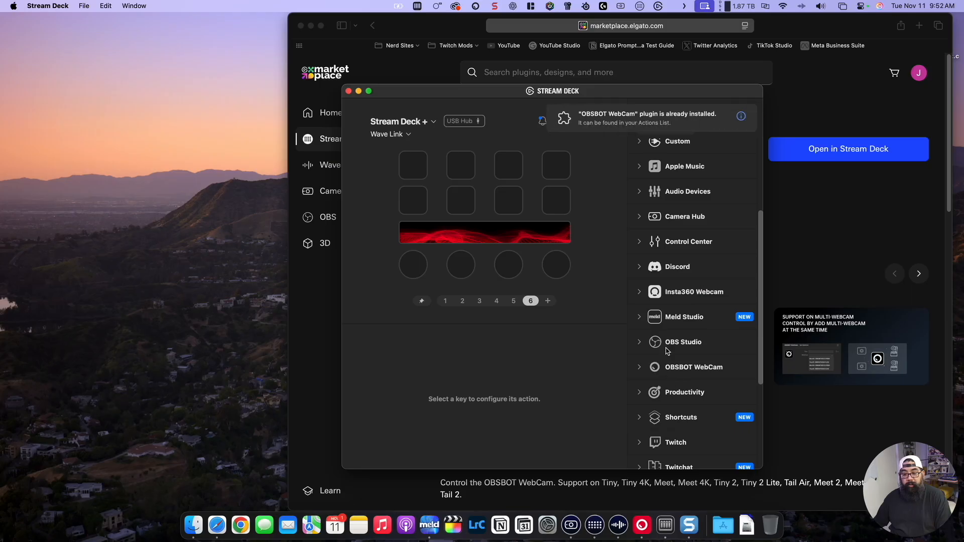
Step: Find the OBSBOT WebCam plugin among the available actions and expand its list
scroll(634, 200, down, 5)
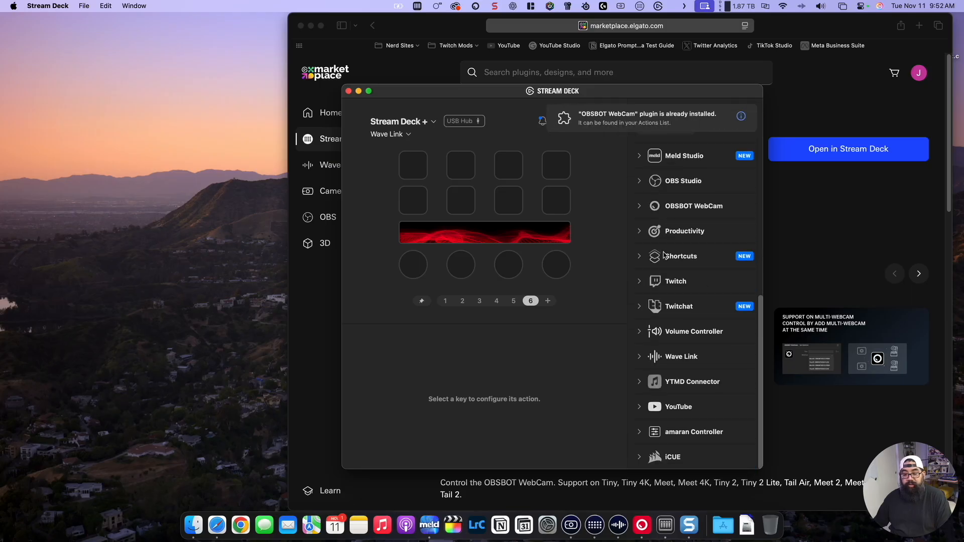
scroll(677, 268, up, 8)
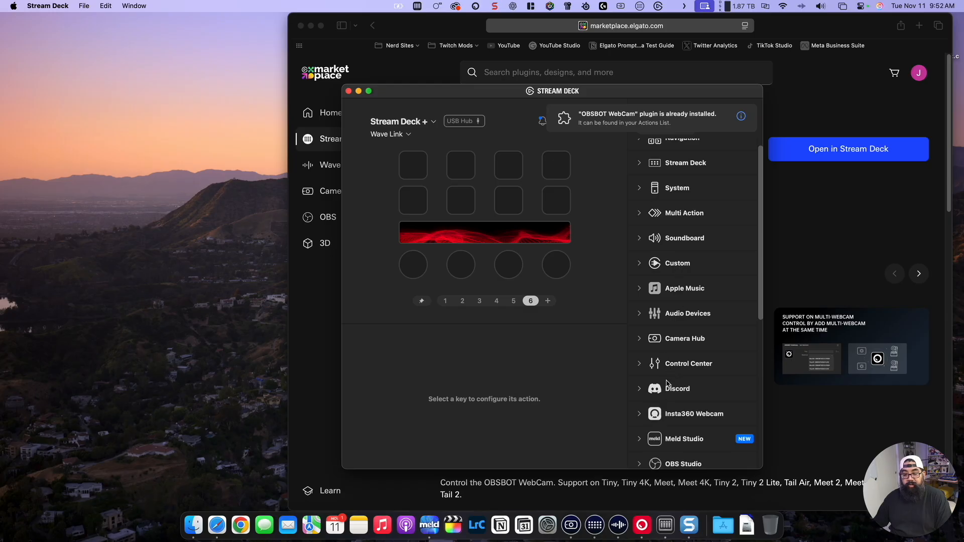
scroll(667, 392, down, 4)
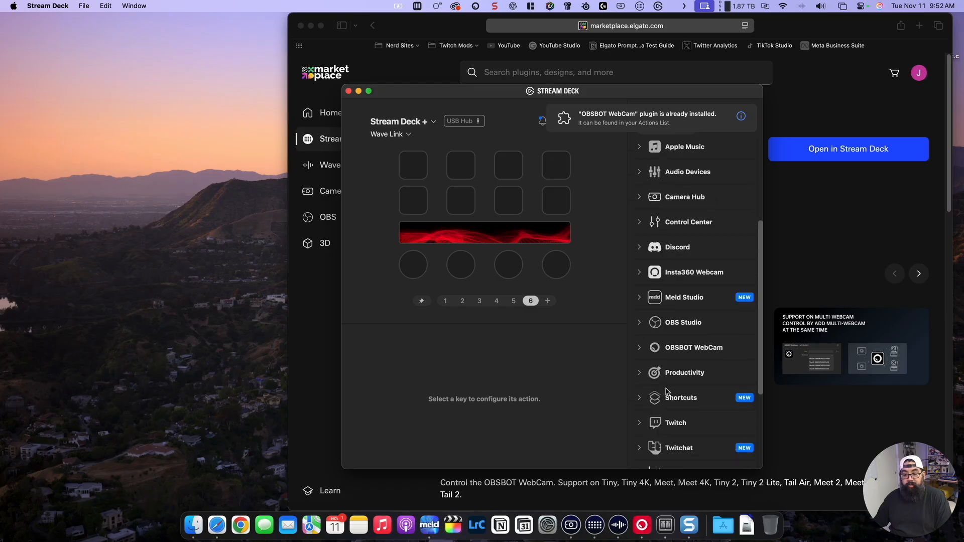
click(648, 350)
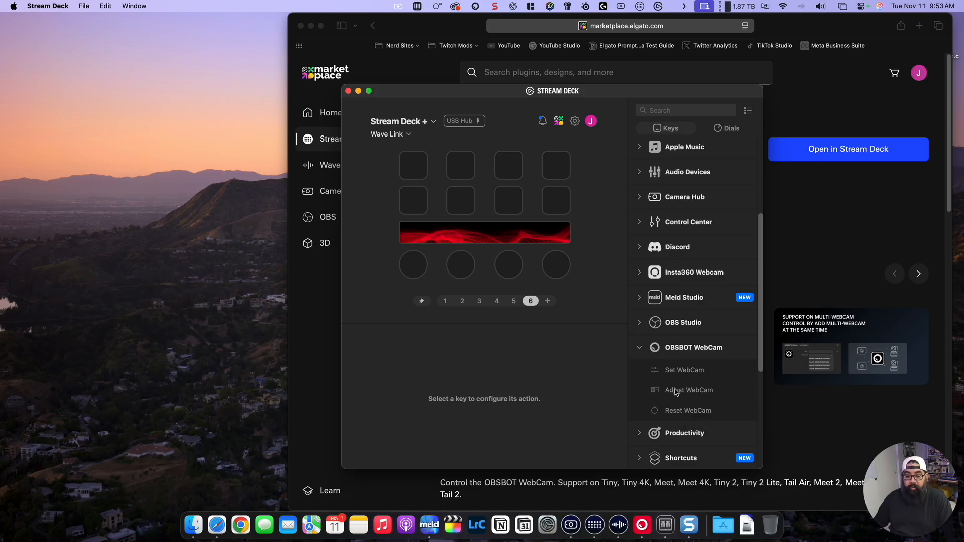
Step: Compare the OBSBOT WebCam actions offered for the first key and the first dial
click(423, 173)
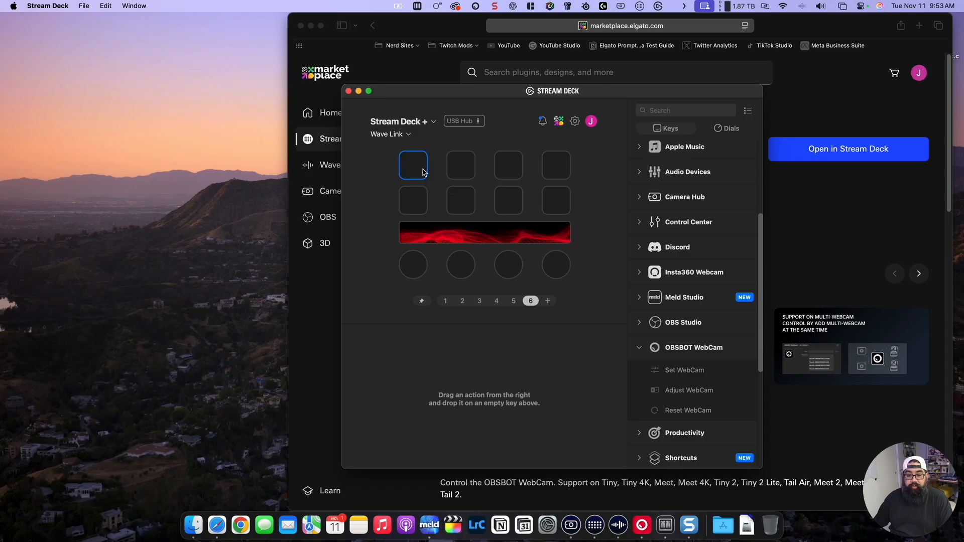
right_click(423, 170)
click(429, 156)
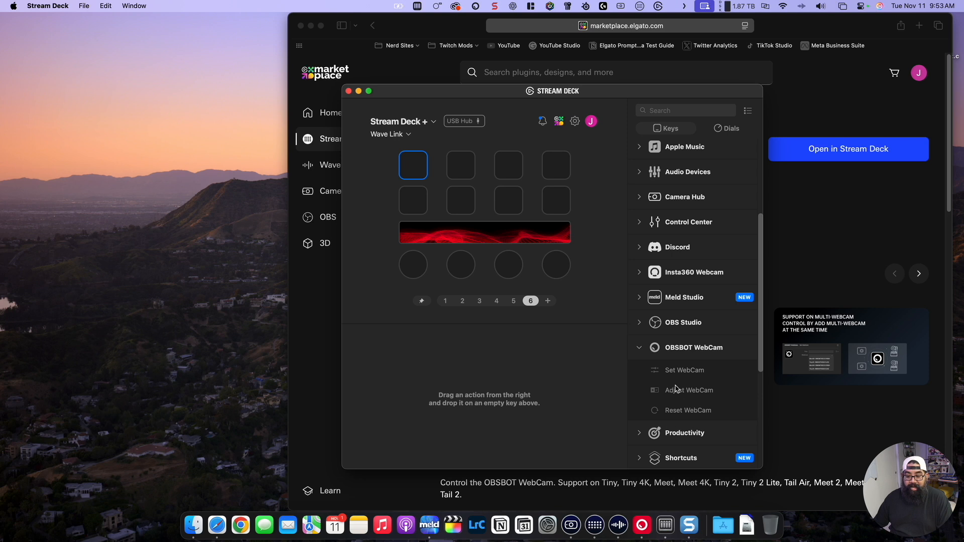
click(415, 272)
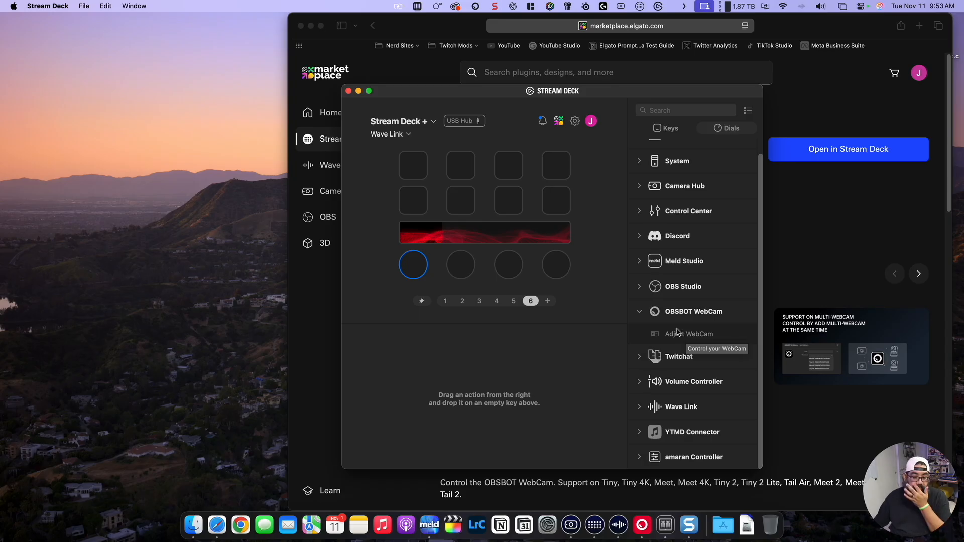
click(428, 173)
click(427, 173)
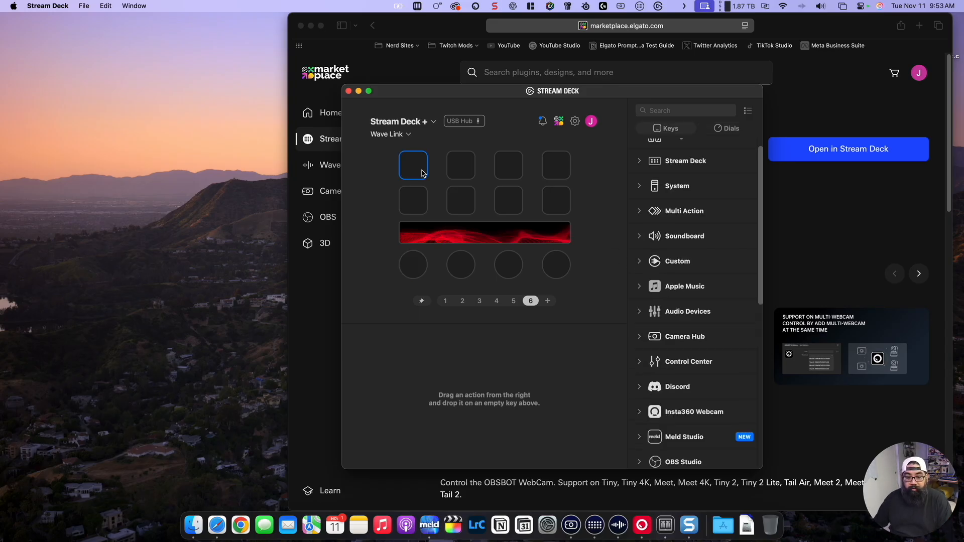
Step: Place the OBSBOT WebCam Set WebCam action on all eight keys of page 6
scroll(687, 401, down, 3)
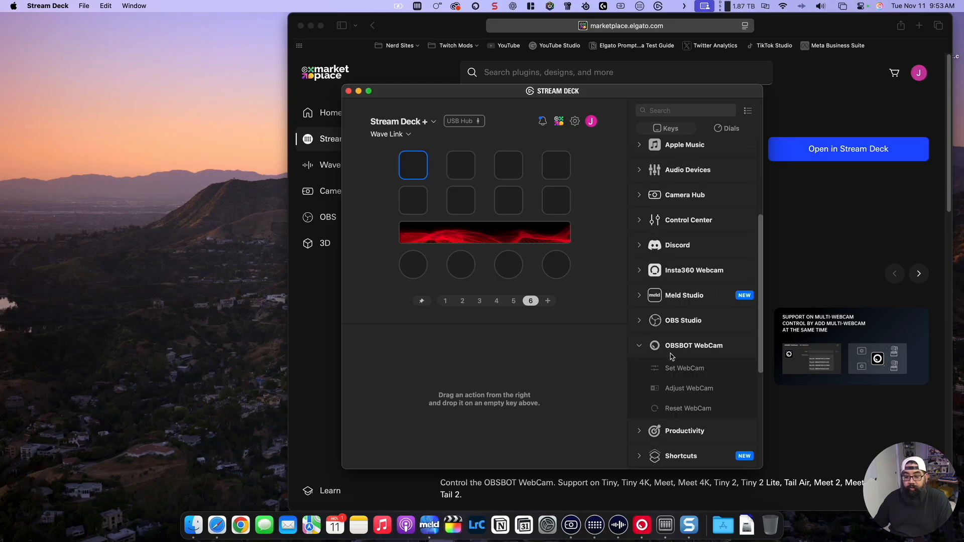
scroll(671, 357, up, 3)
scroll(661, 378, down, 3)
drag(678, 368, 413, 165)
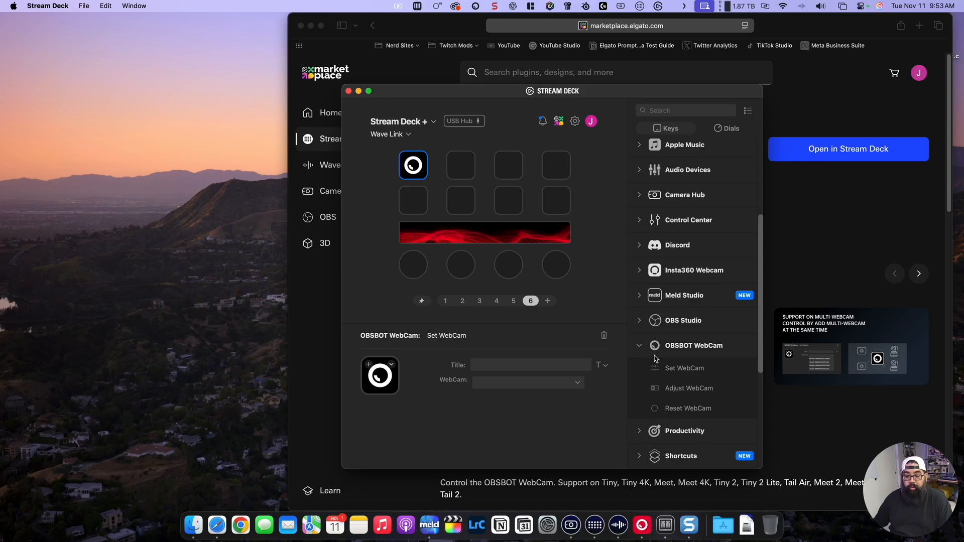
drag(655, 360, 461, 166)
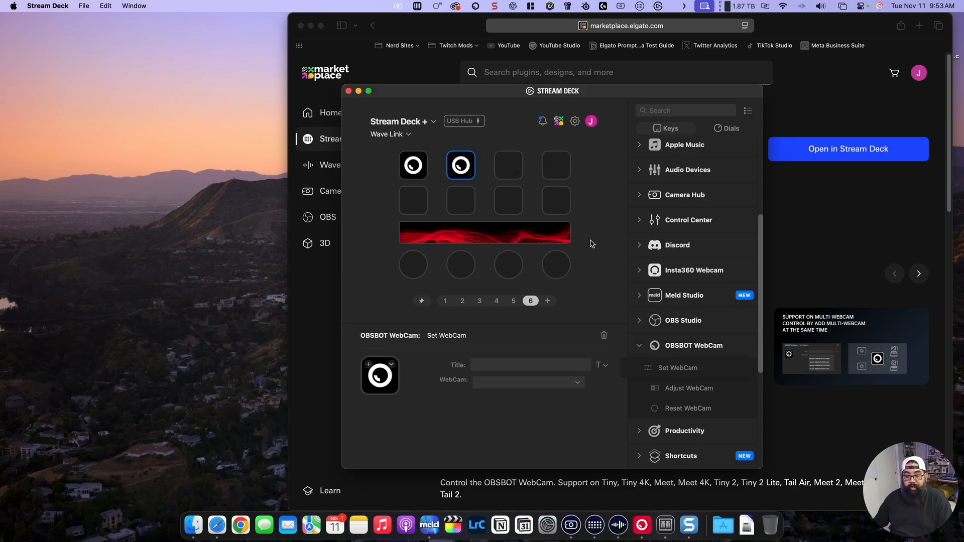
drag(678, 368, 508, 166)
drag(695, 368, 556, 169)
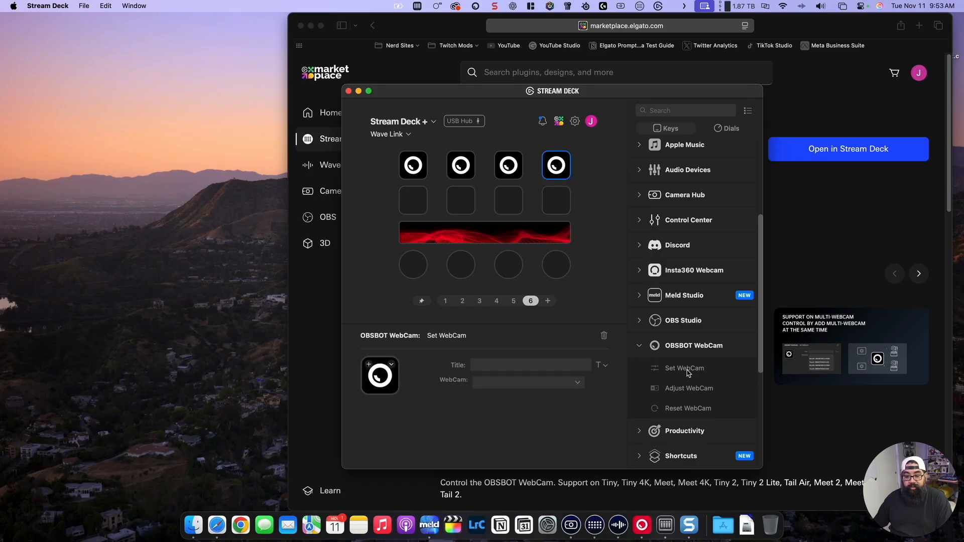
drag(687, 372, 412, 201)
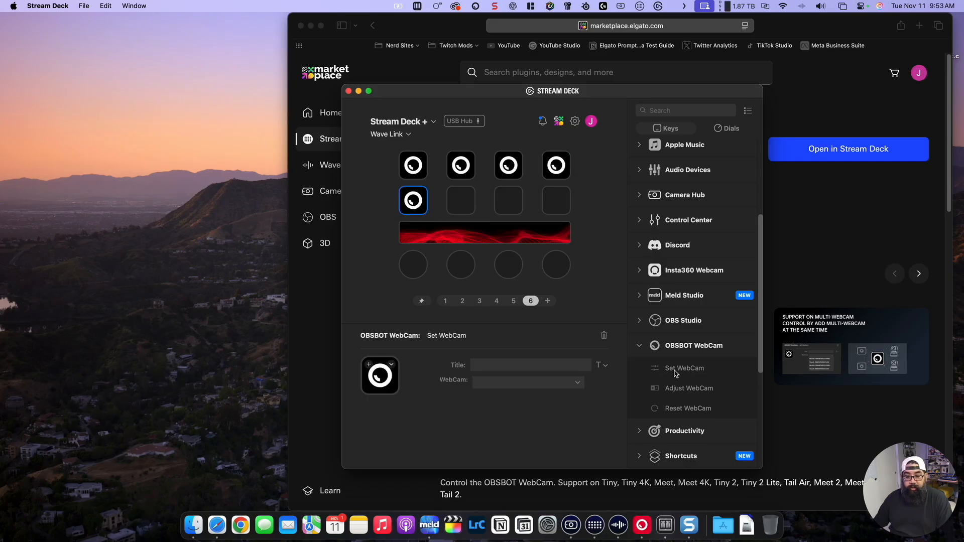
drag(675, 372, 460, 200)
drag(675, 369, 508, 201)
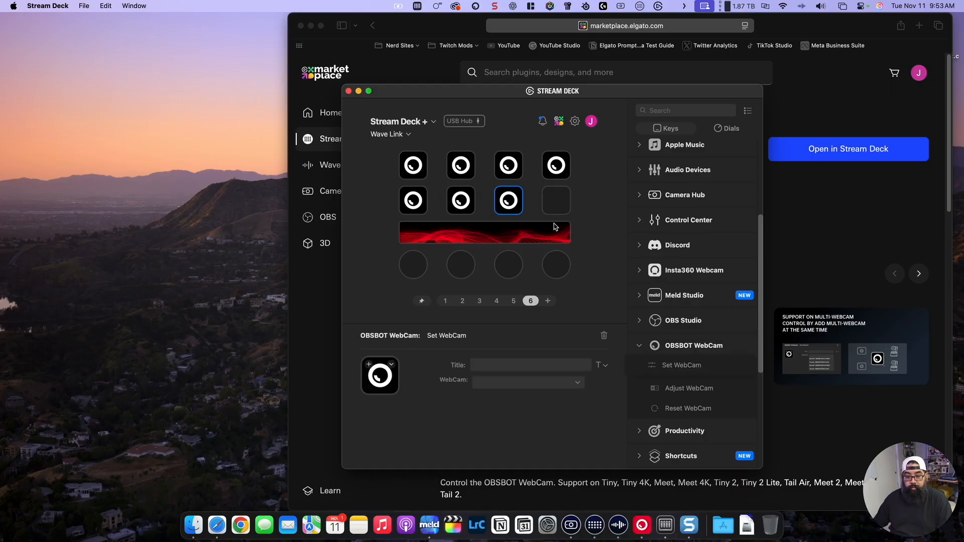
drag(554, 226, 556, 201)
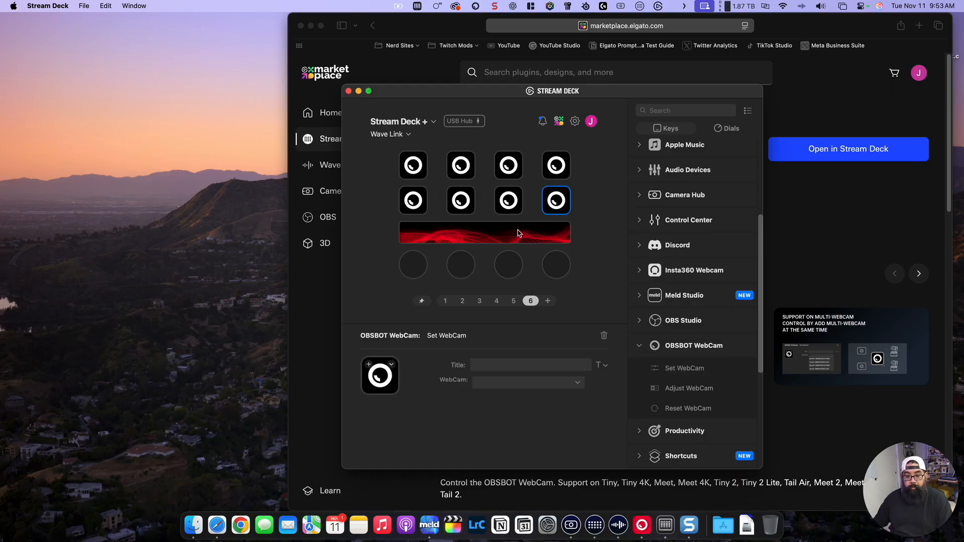
Step: Assign the Tail2_U webcam to the first key in the top row and open its property choices
click(422, 170)
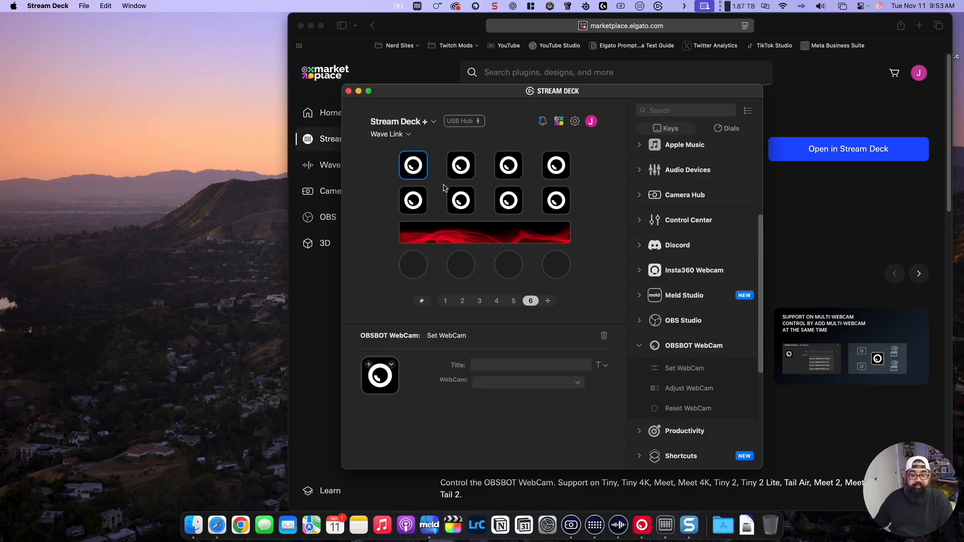
click(530, 386)
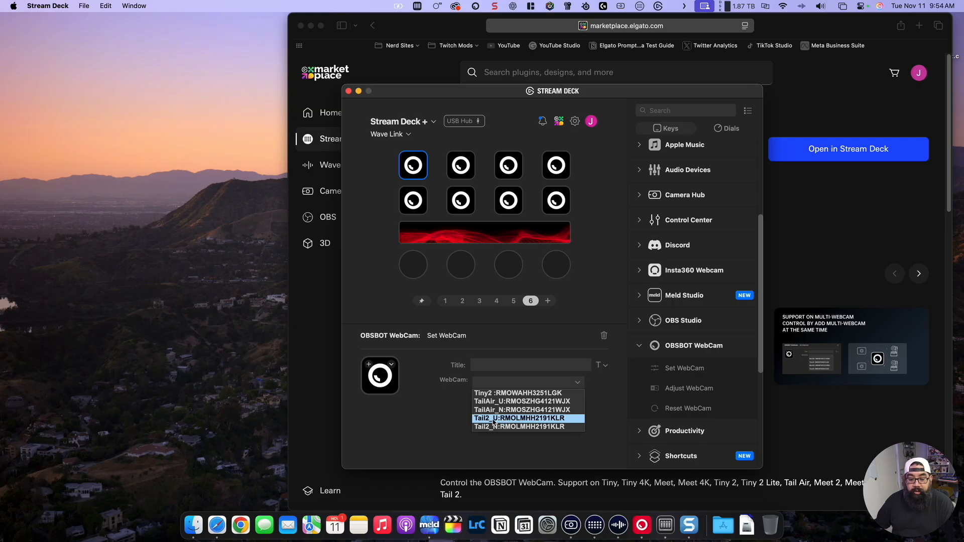
click(507, 420)
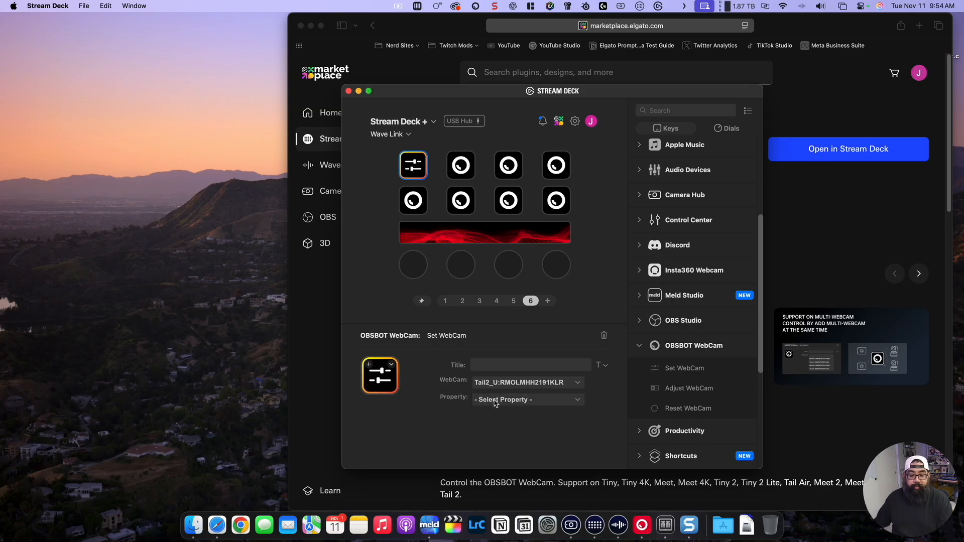
click(496, 402)
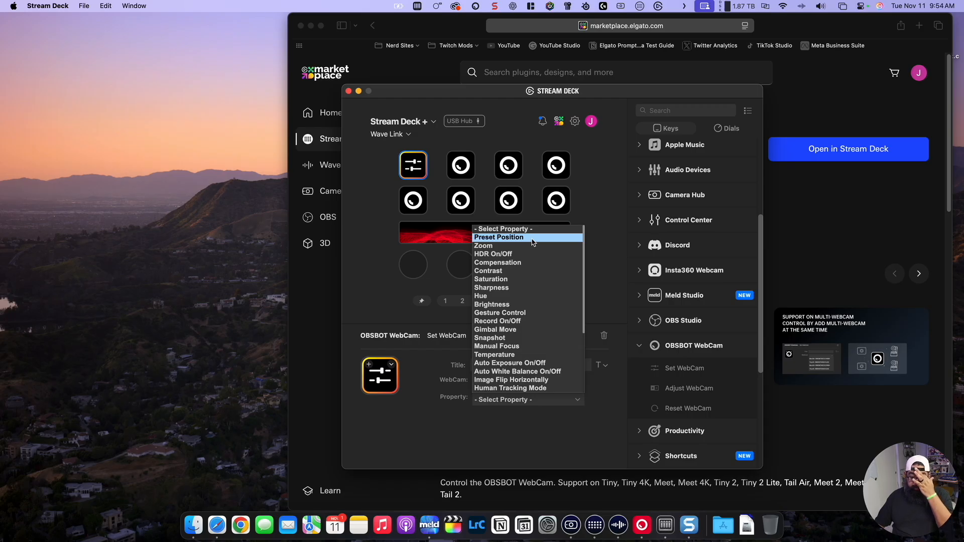
Step: Switch to OBSBOT Center, expand the camera's presets and add a third preset position
click(646, 525)
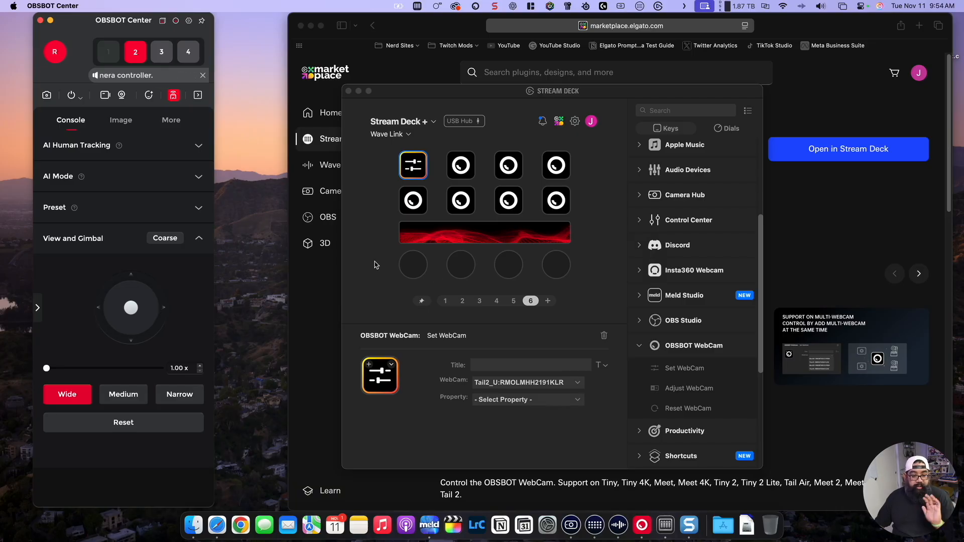
click(197, 210)
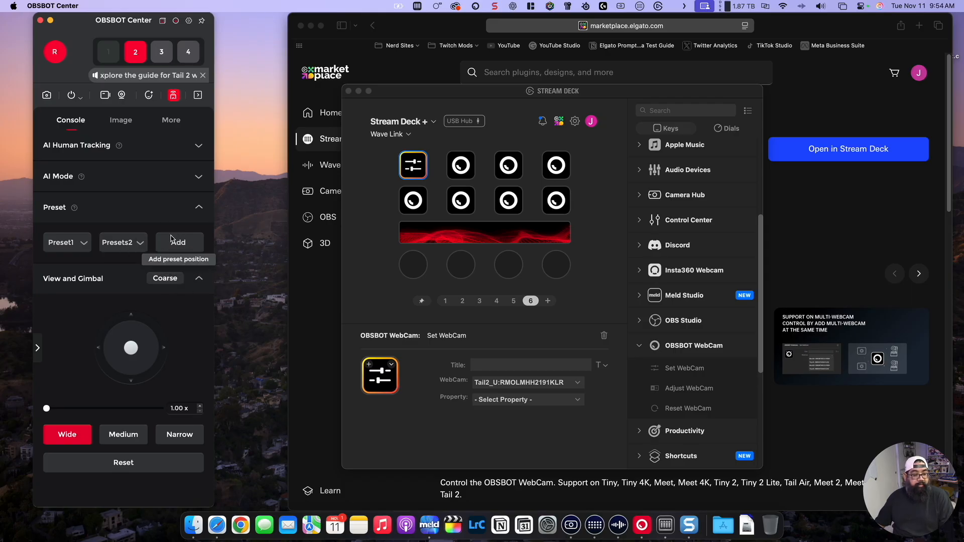
click(183, 245)
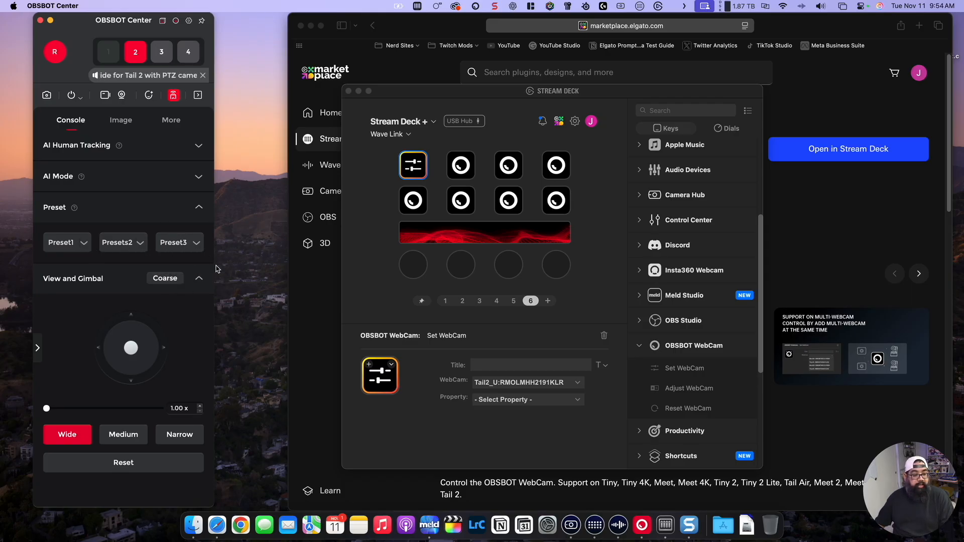
Step: In Stream Deck, set the first key's property to Preset Position and sub property to Preset Position 1, and move it to the top row's third slot
click(543, 406)
click(542, 405)
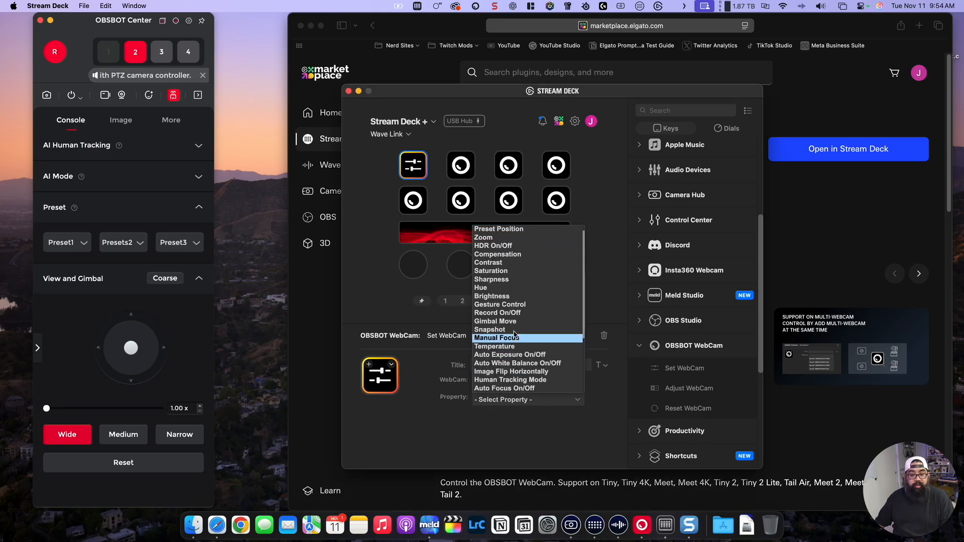
click(522, 229)
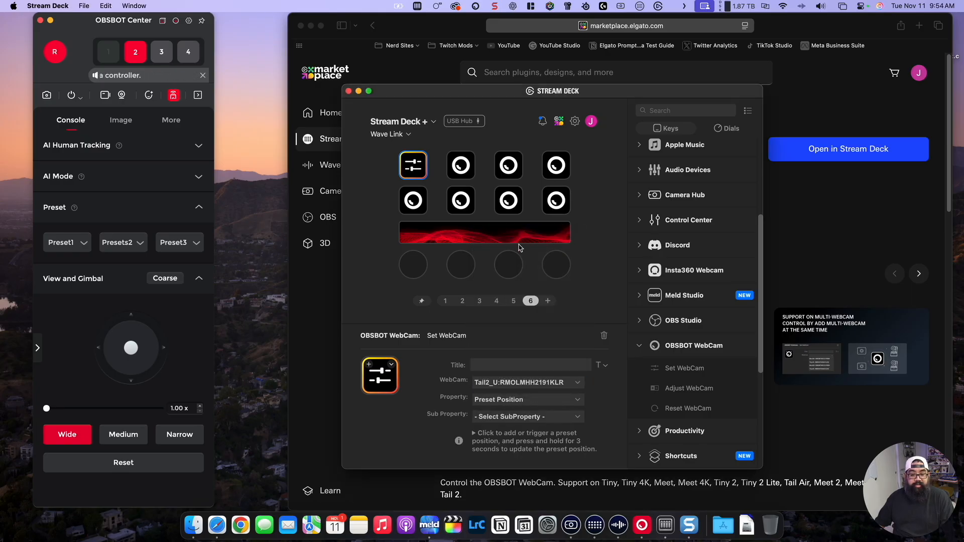
click(544, 419)
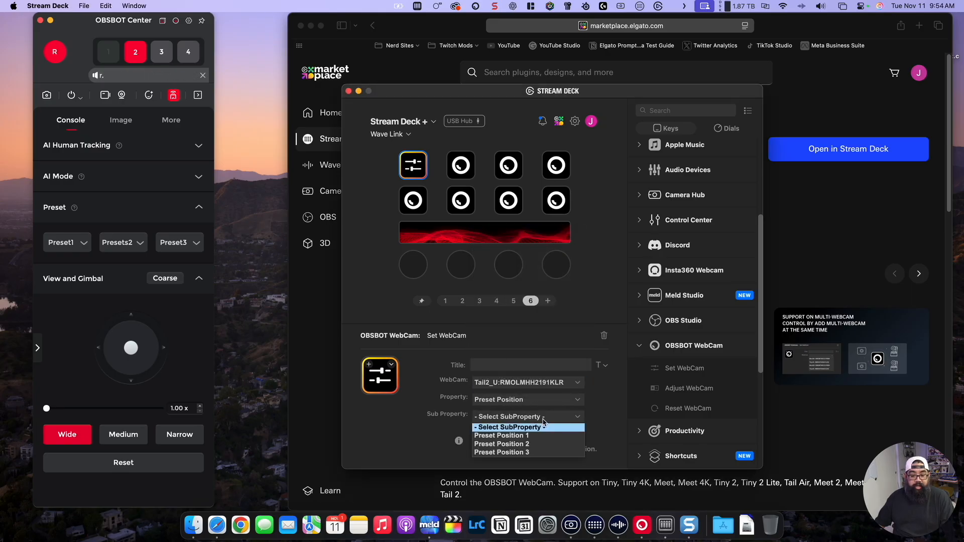
click(520, 435)
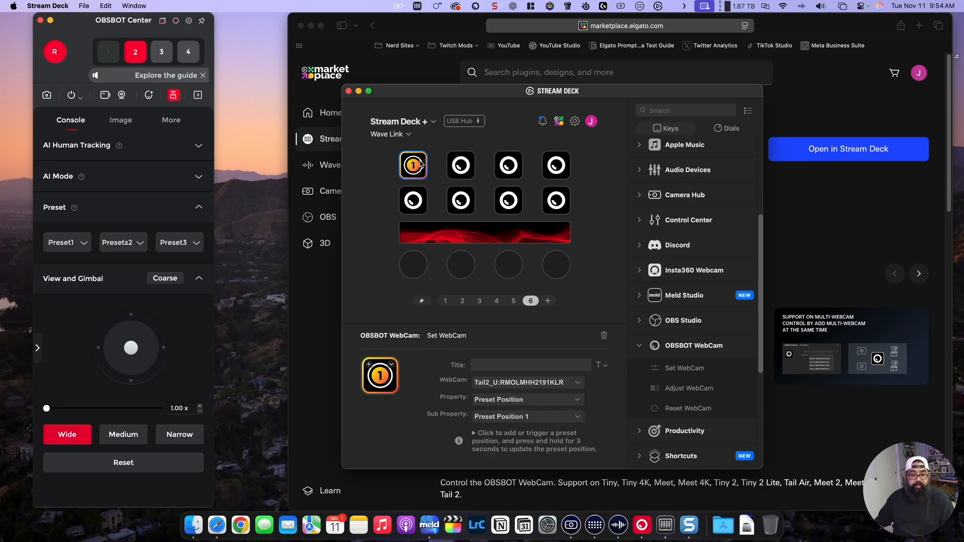
drag(421, 165, 508, 165)
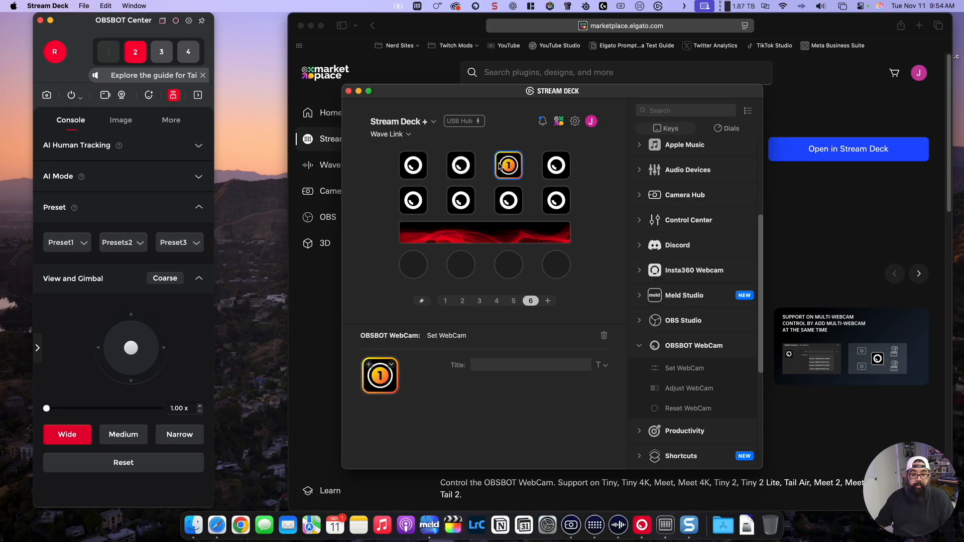
Step: Configure the top row's fourth key with the Tail2_U webcam, property Preset Position and sub property Preset Position 2
click(555, 168)
click(532, 382)
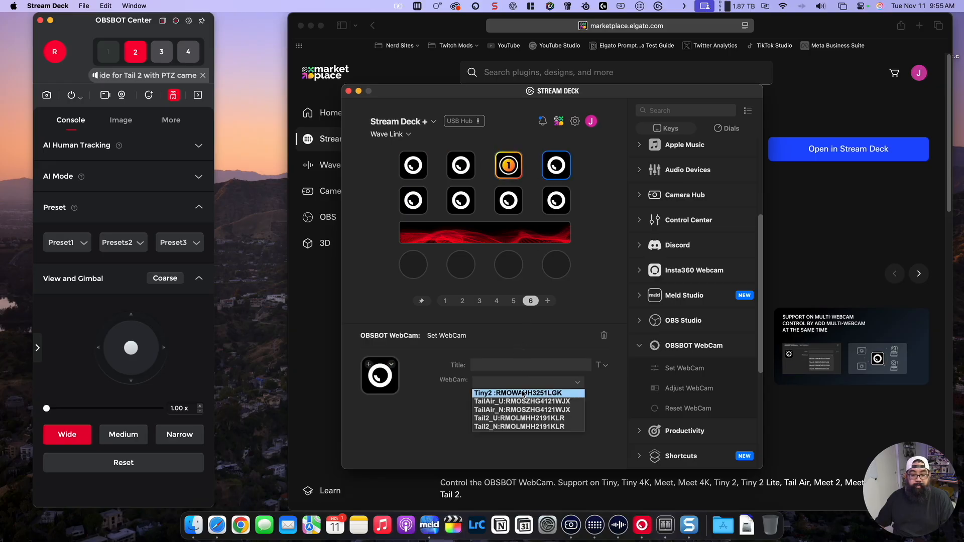
click(521, 426)
click(518, 400)
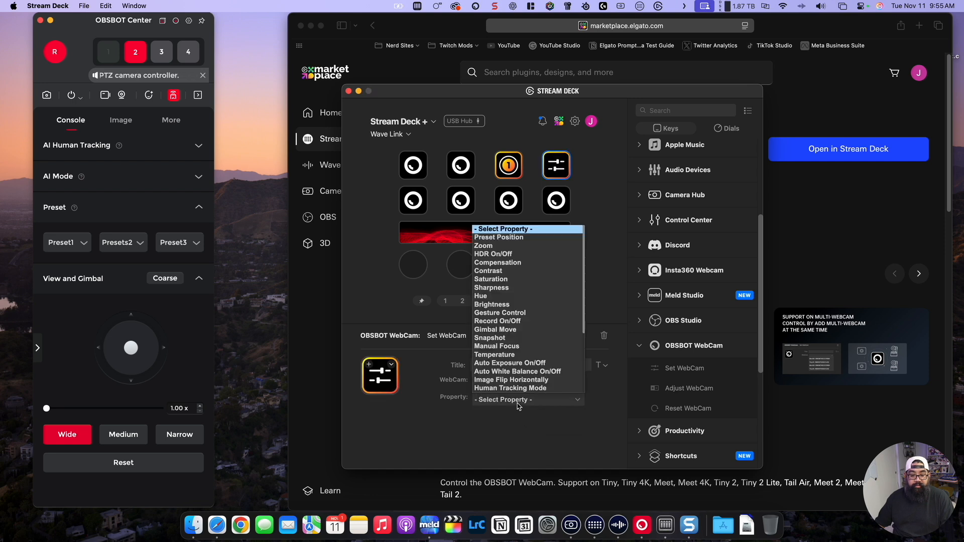
click(510, 237)
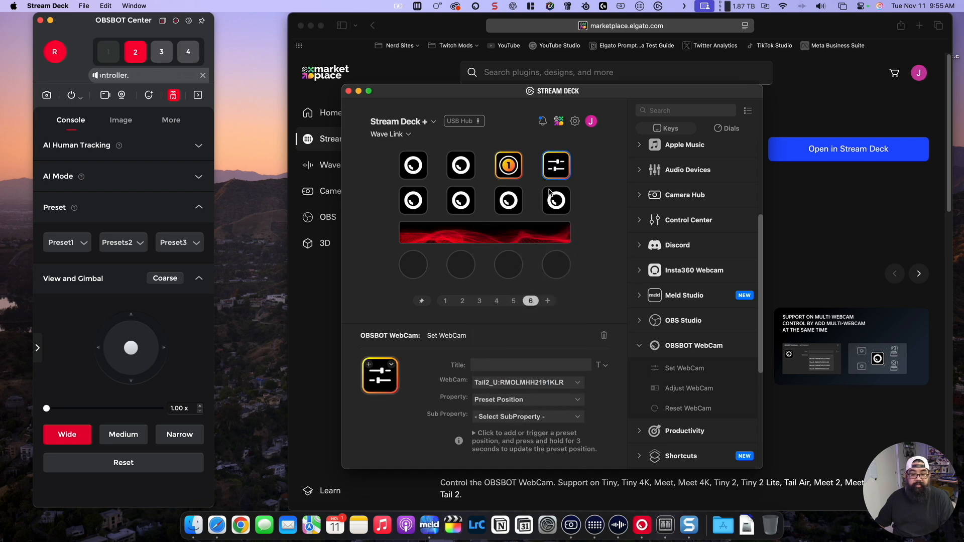
click(517, 418)
click(517, 440)
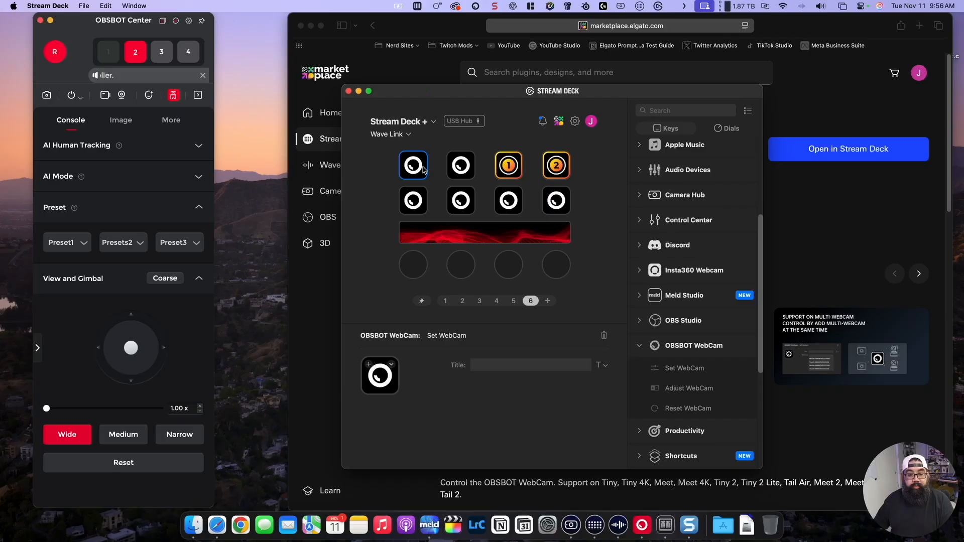
Step: Configure the top row's first key with the Tail2_U webcam, property Gimbal Move and sub property Gimbal Move Up
click(546, 386)
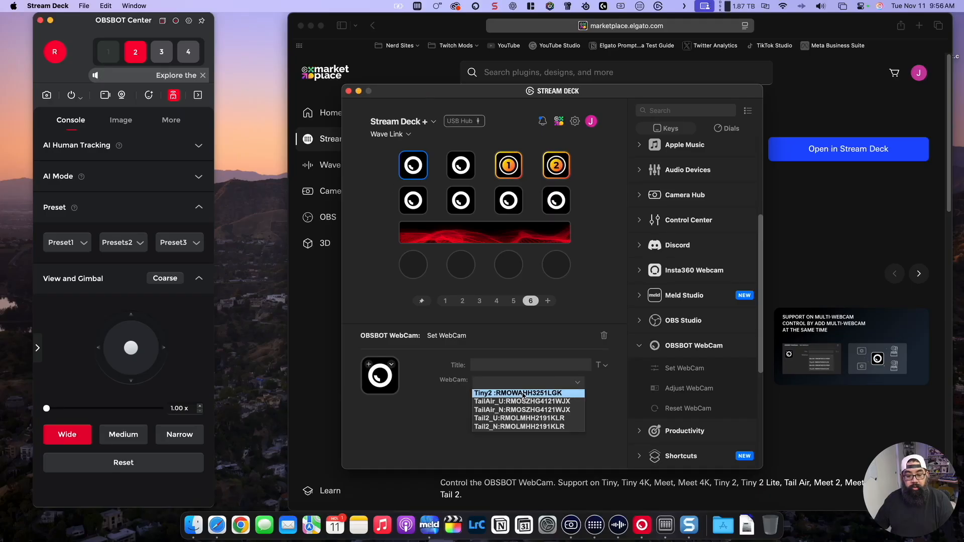
click(514, 419)
click(514, 399)
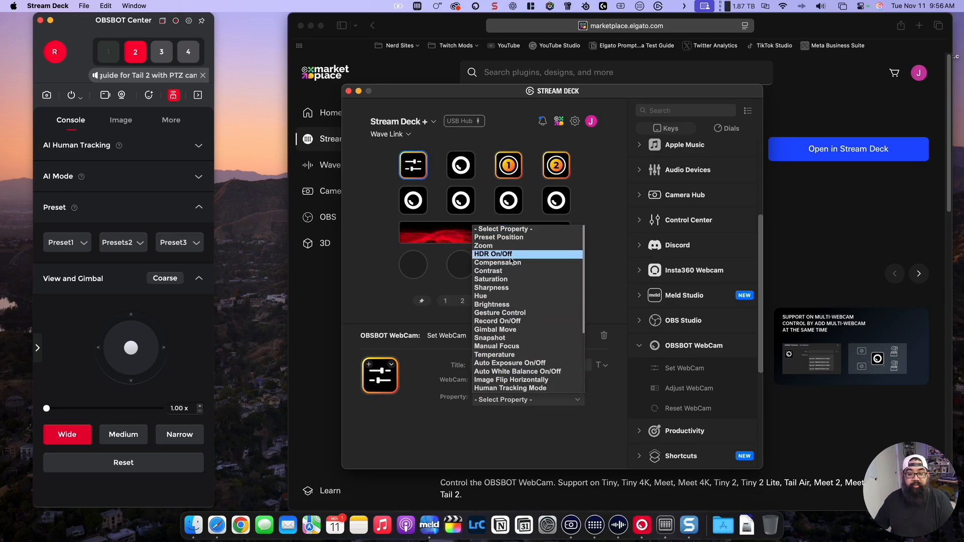
click(517, 330)
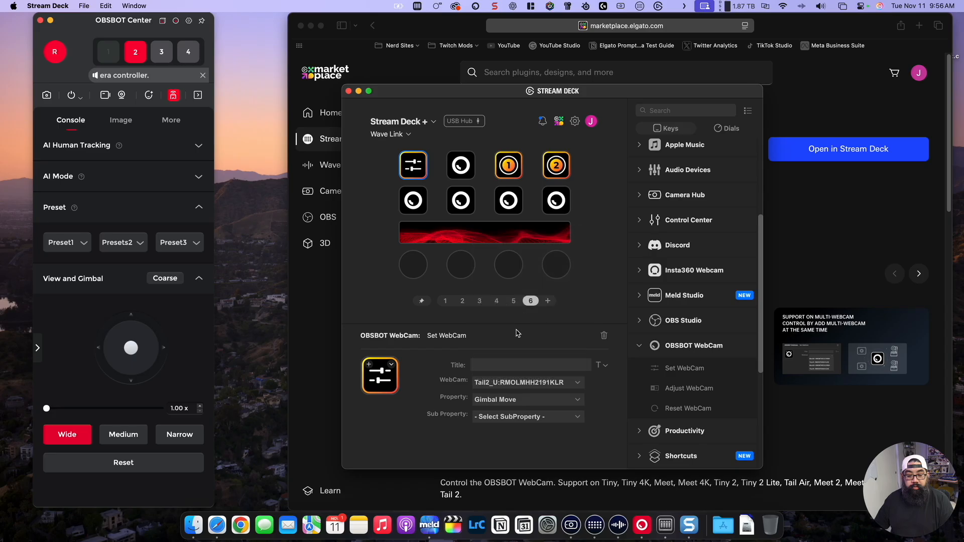
click(497, 416)
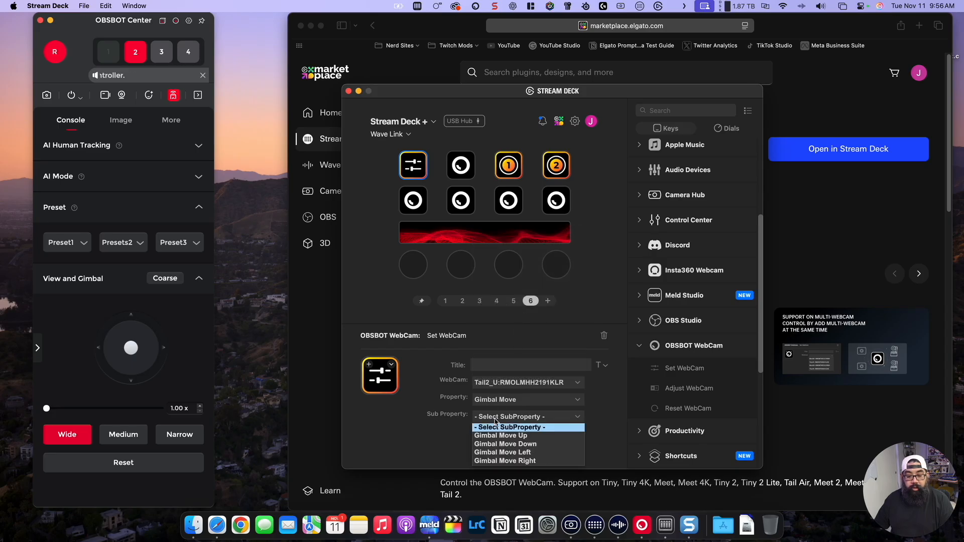
click(526, 435)
Step: Copy the Gimbal Move Up key onto the top row's second key and the bottom row's first and second keys
right_click(414, 175)
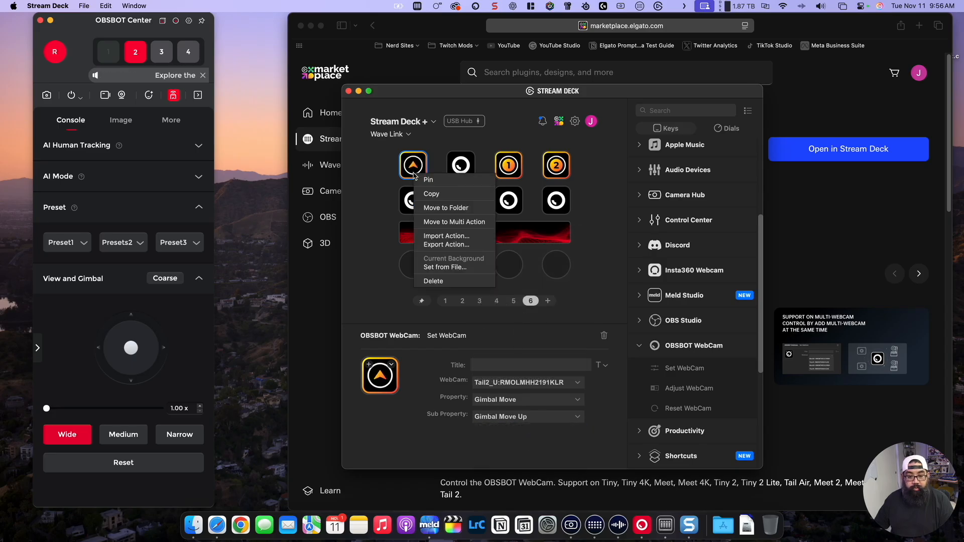
click(433, 194)
right_click(461, 169)
click(479, 197)
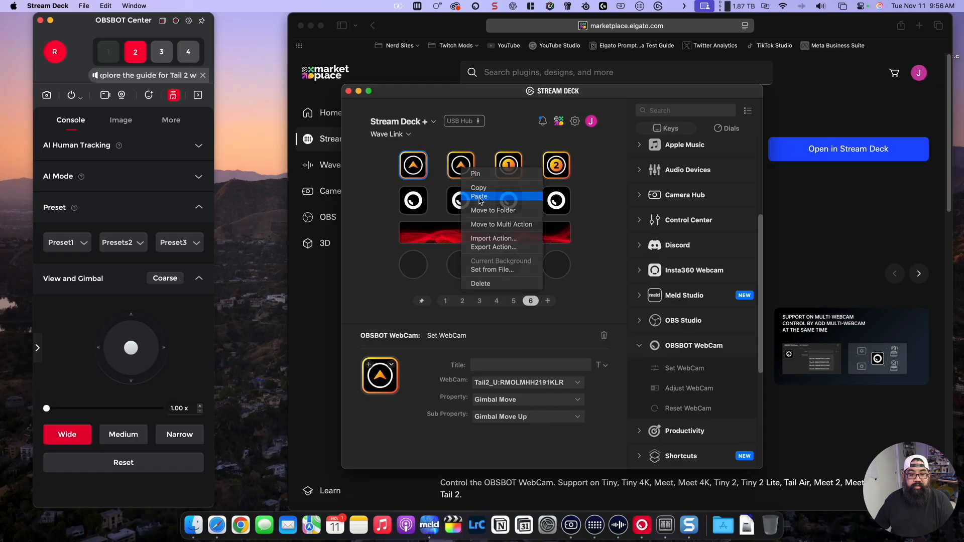
right_click(418, 201)
click(436, 229)
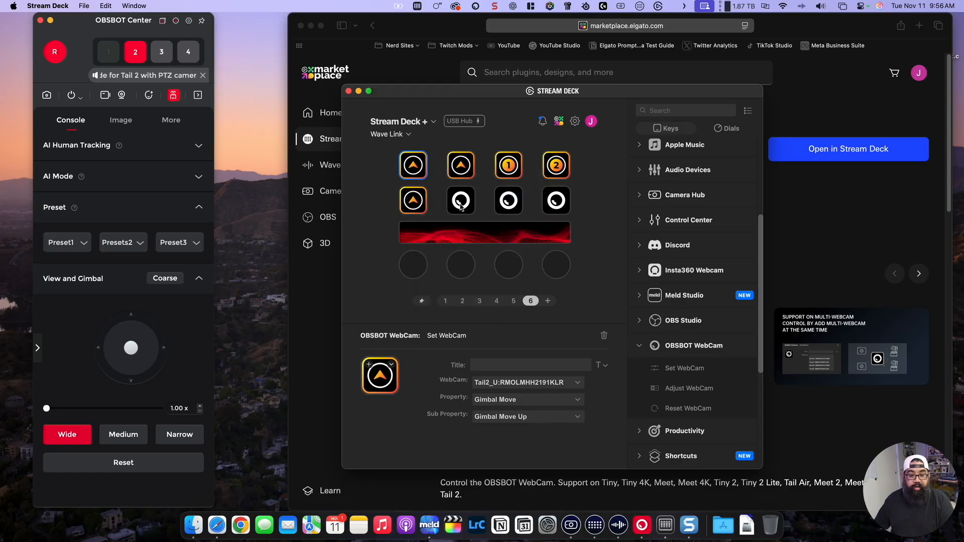
right_click(461, 205)
click(479, 231)
Step: Change the sub property of the top row's second key to Gimbal Move Down
click(461, 170)
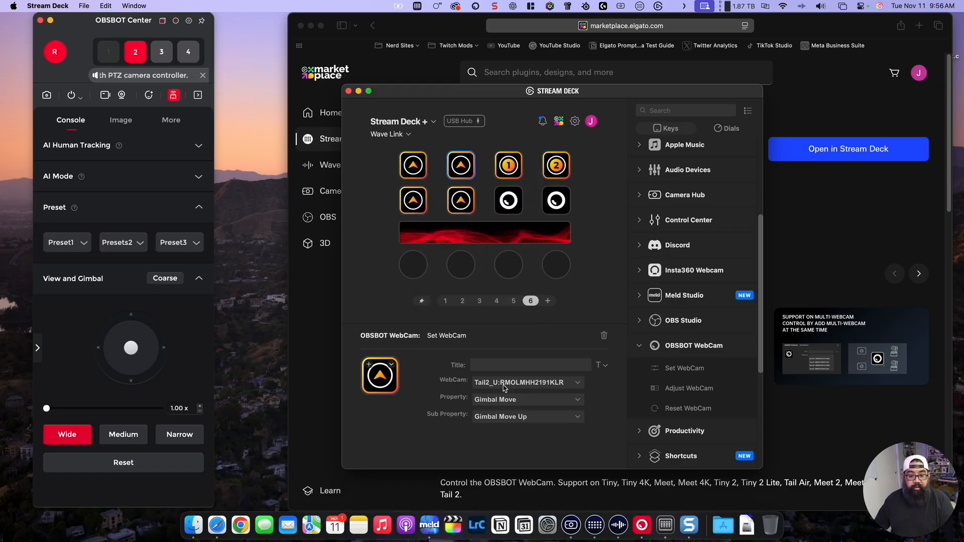
click(527, 416)
click(524, 444)
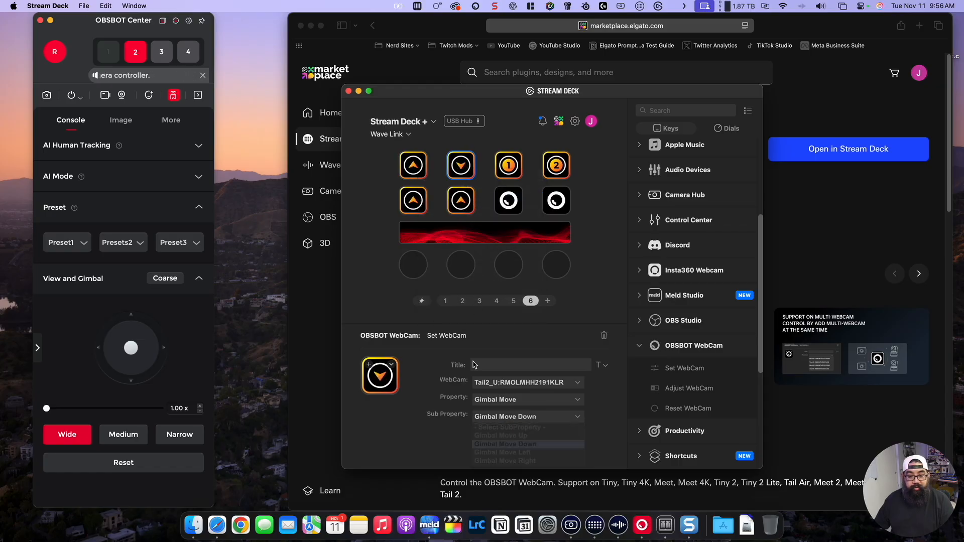
Step: Set the bottom row's first key to Gimbal Move Left and its second key to Gimbal Move Right
click(411, 196)
click(499, 423)
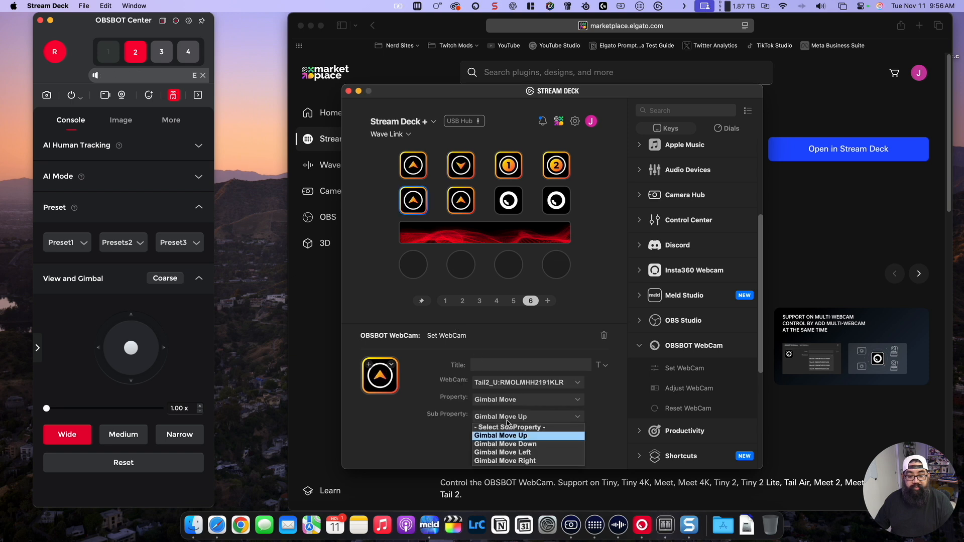
click(522, 452)
click(459, 200)
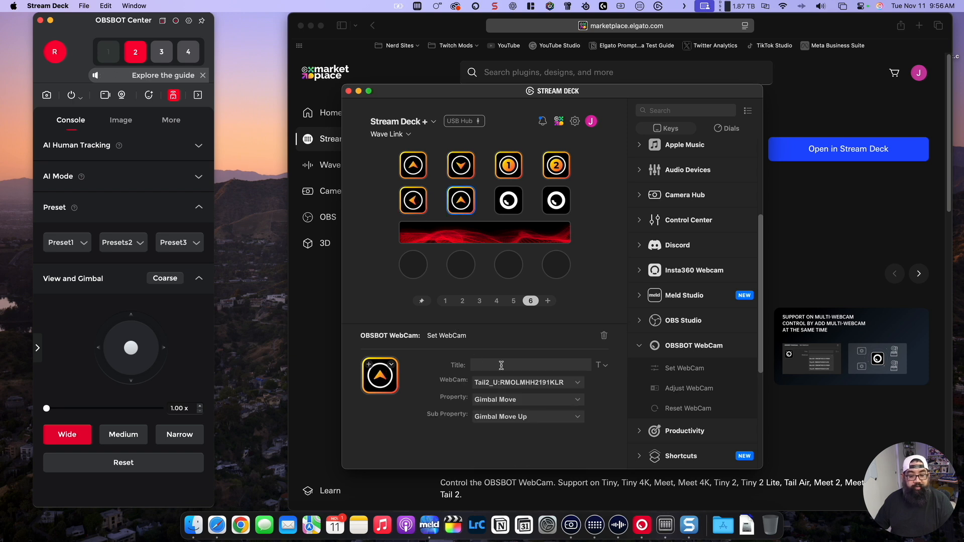
click(509, 416)
click(528, 460)
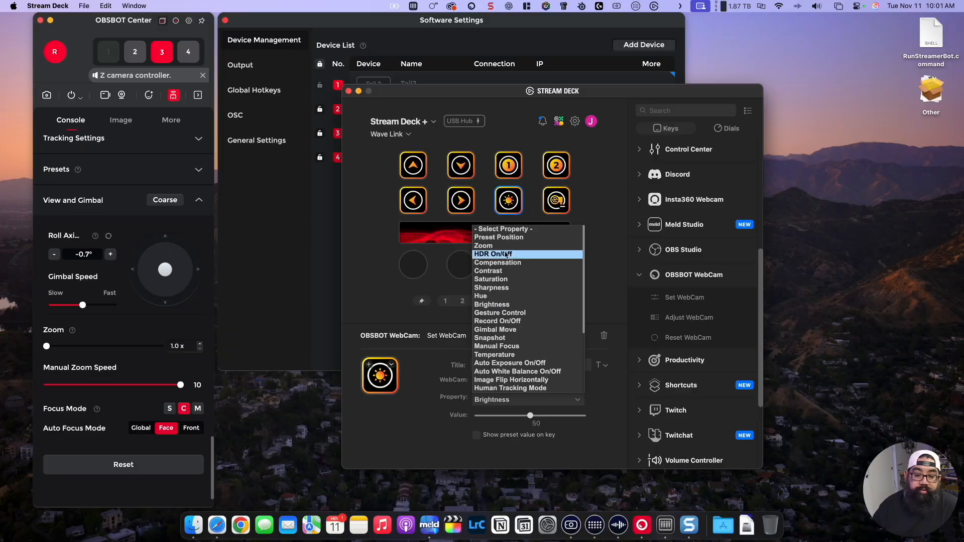
Step: Set the property of the bottom row's third key to Zoom and paste a copy of that key over the fourth key
click(507, 246)
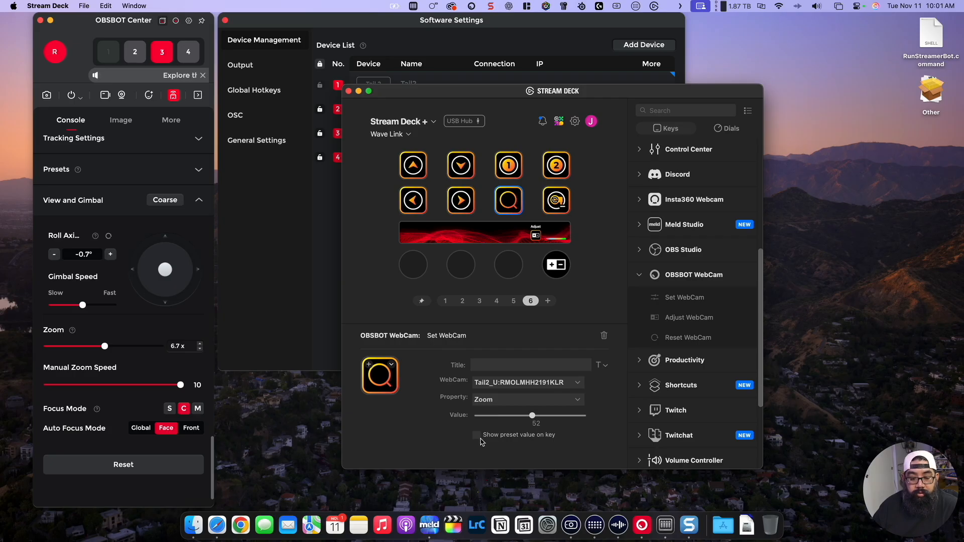
right_click(517, 203)
click(533, 221)
right_click(551, 204)
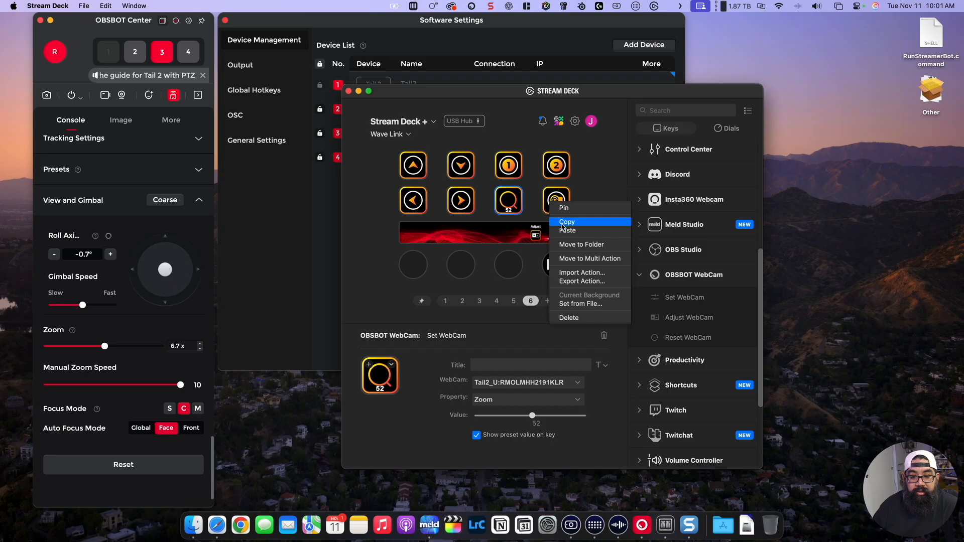
click(567, 230)
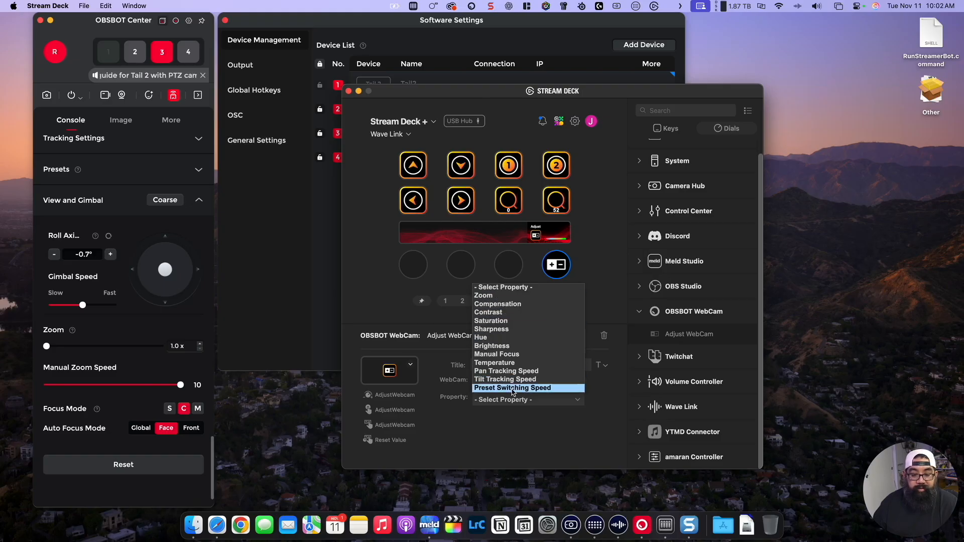
Step: Set the fourth dial's Adjust WebCam property to Zoom and look through its step size choices
click(508, 297)
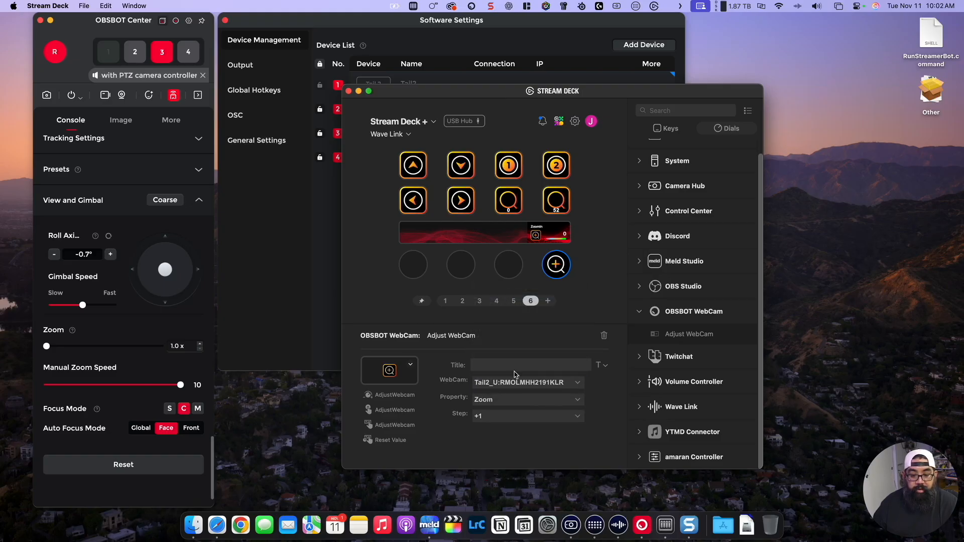
click(509, 413)
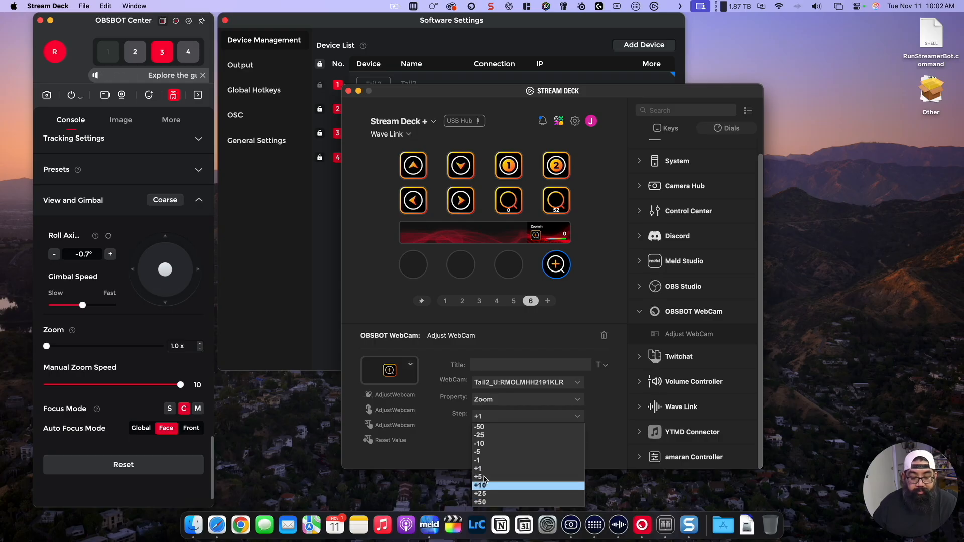
click(611, 431)
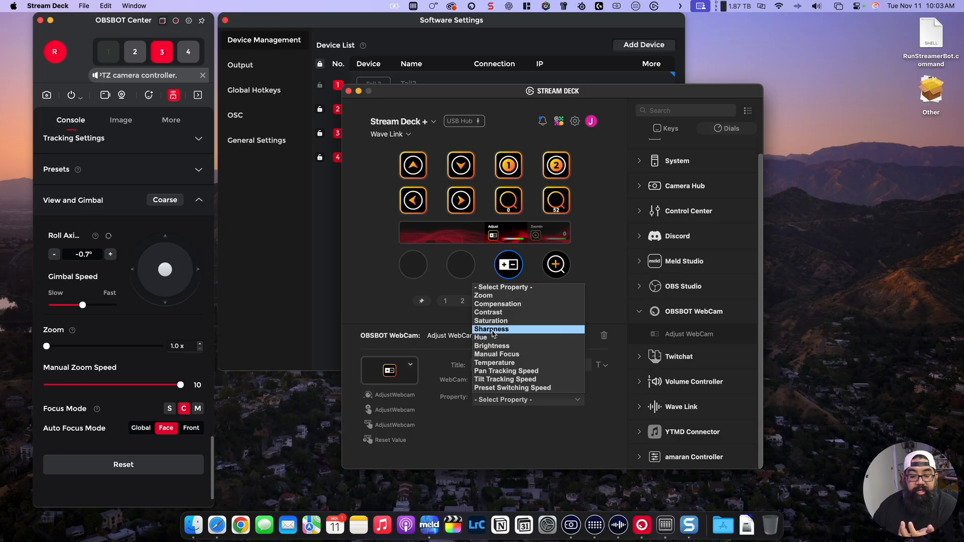
Step: Set the third dial's Adjust WebCam property to Zoom and reopen its property choices
click(520, 300)
click(524, 401)
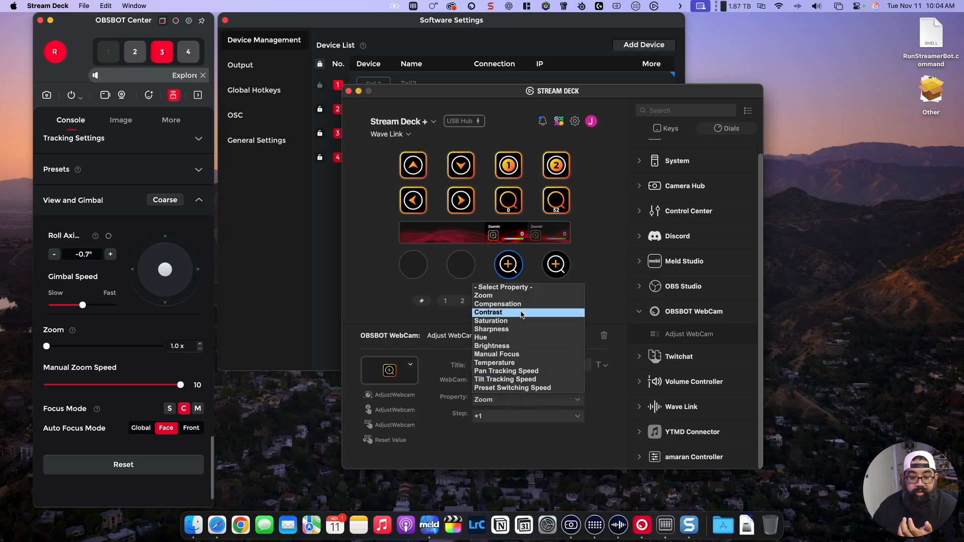